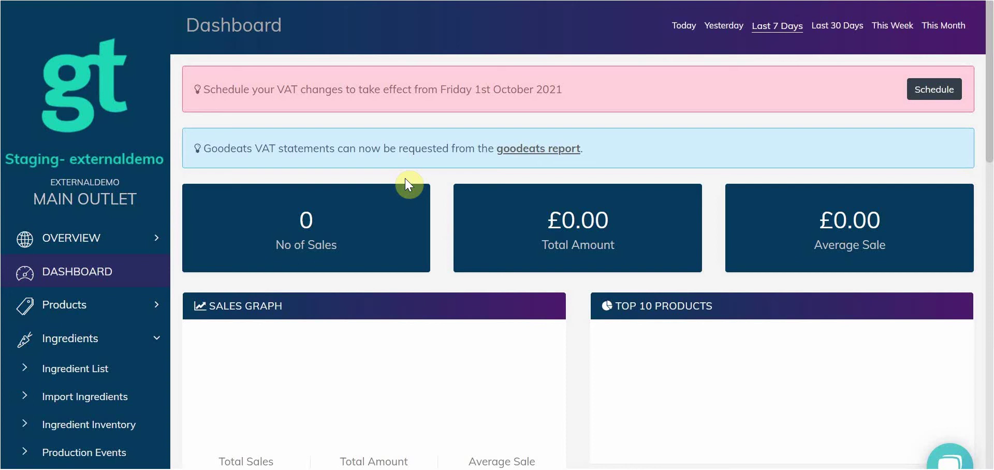
Save the F&B Settings under Setup with Control Ingredients ticked alongside the delivery and table modules
click(45, 351)
double_click(46, 351)
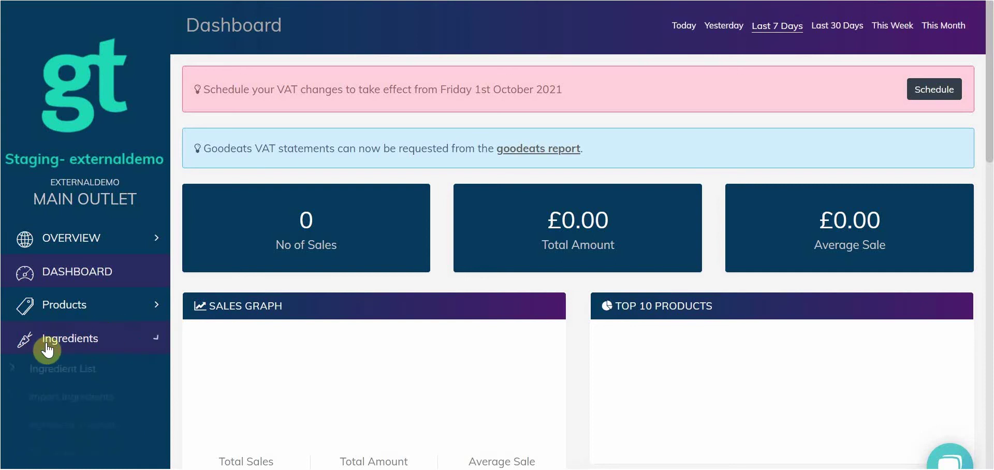
scroll(155, 348, down, 2)
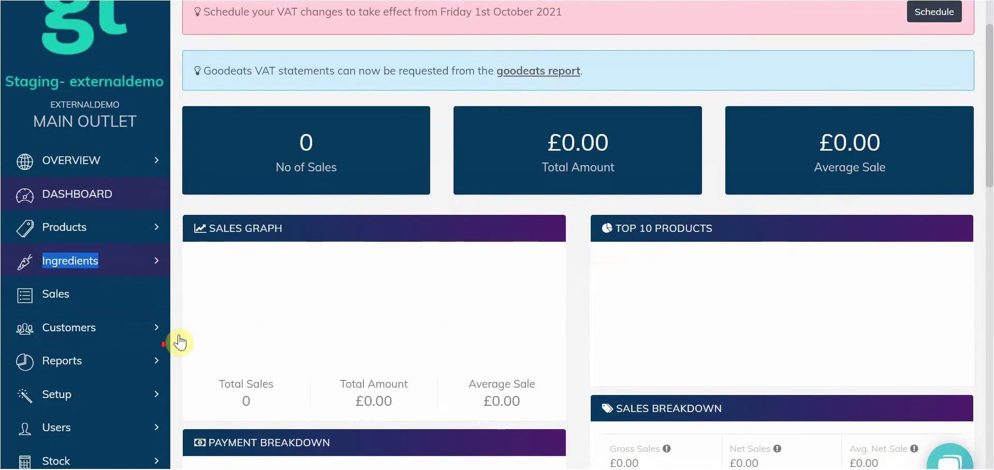
scroll(136, 258, down, 2)
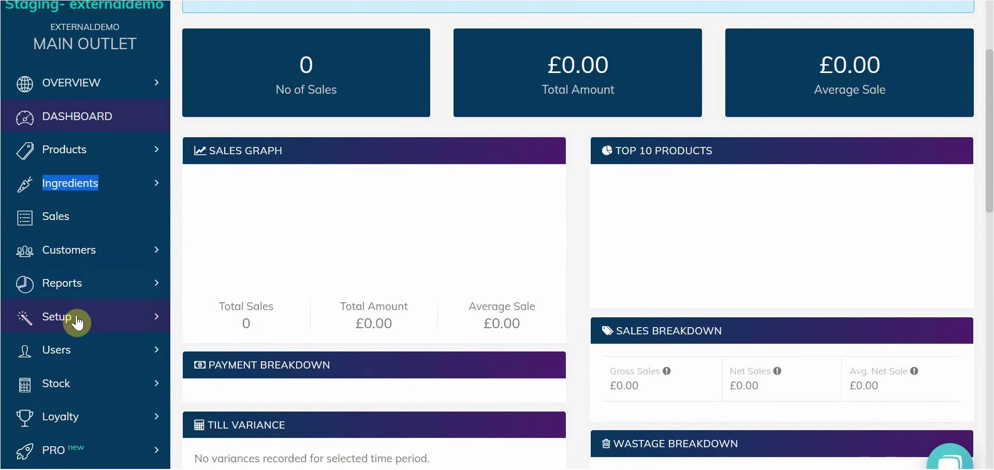
click(78, 321)
scroll(73, 344, down, 6)
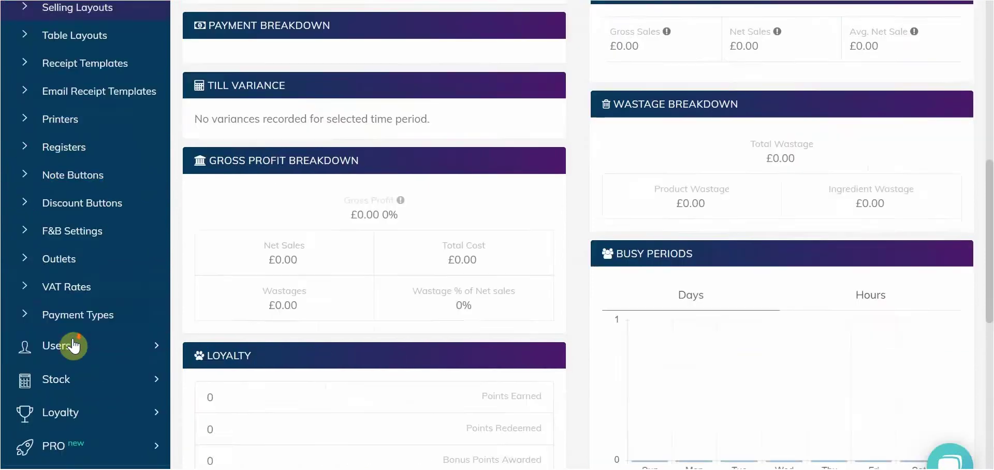
scroll(188, 318, up, 2)
click(100, 342)
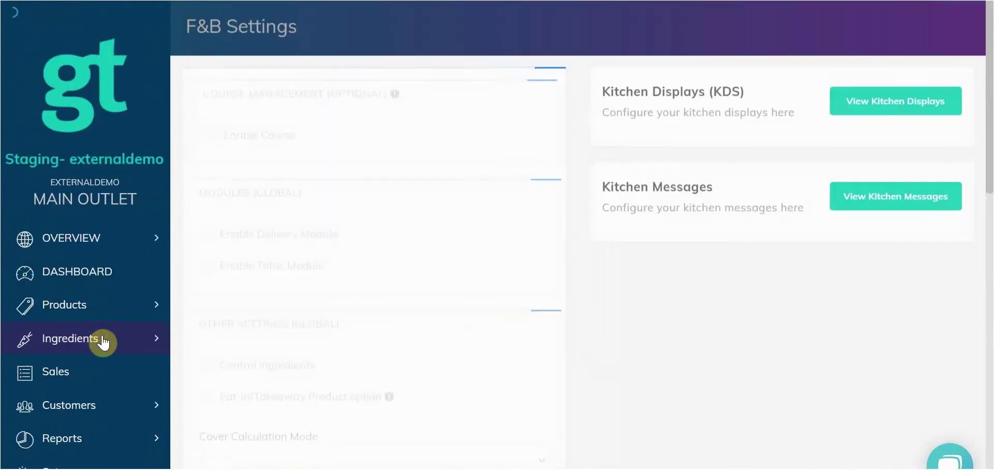
scroll(317, 349, down, 3)
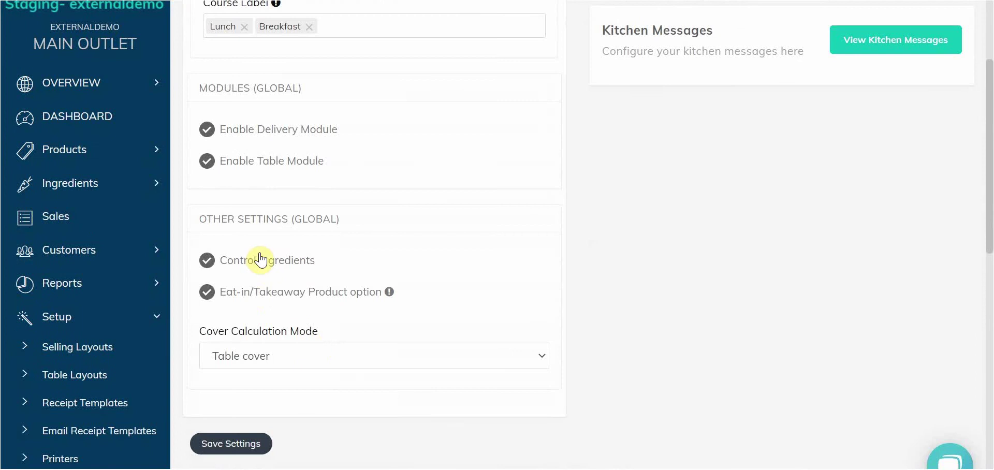
click(228, 446)
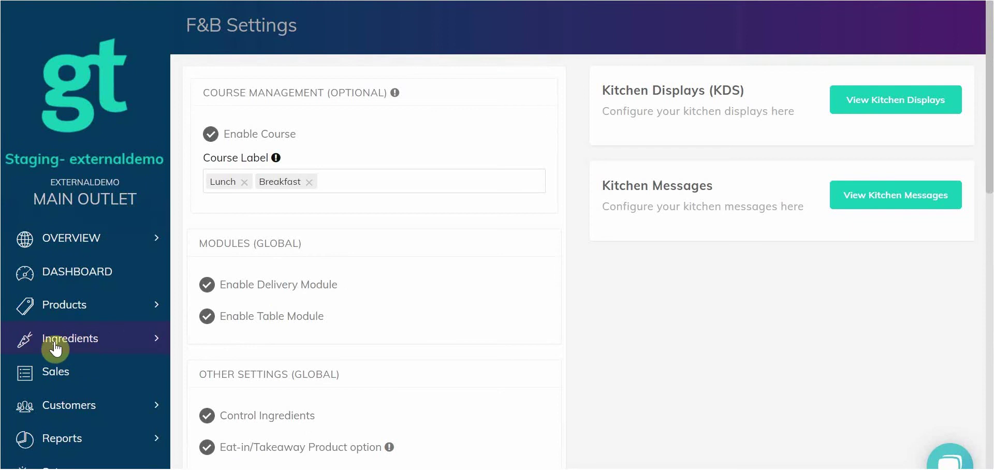
Reload the back office and open the Ingredient List under Ingredients
click(62, 1)
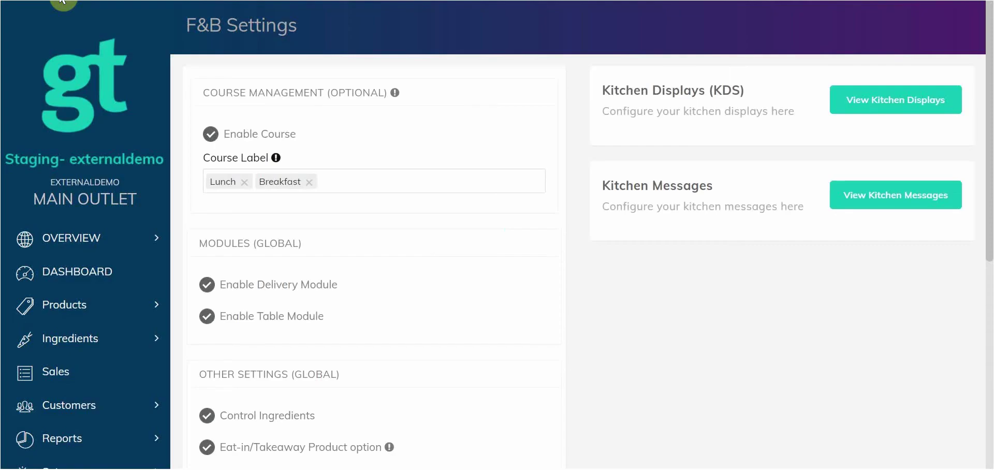
click(92, 342)
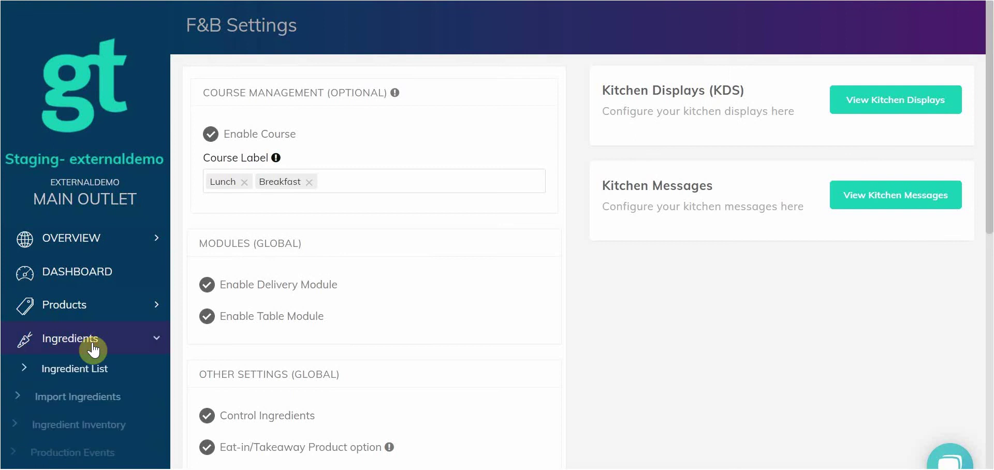
click(97, 367)
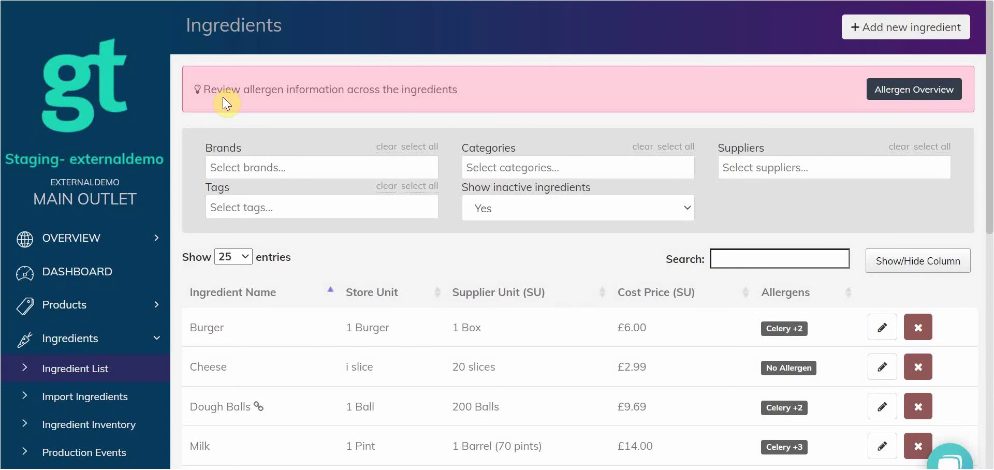
Show the Allergen Overview: 2 ingredients without allergens, 5 containing allergens
click(895, 97)
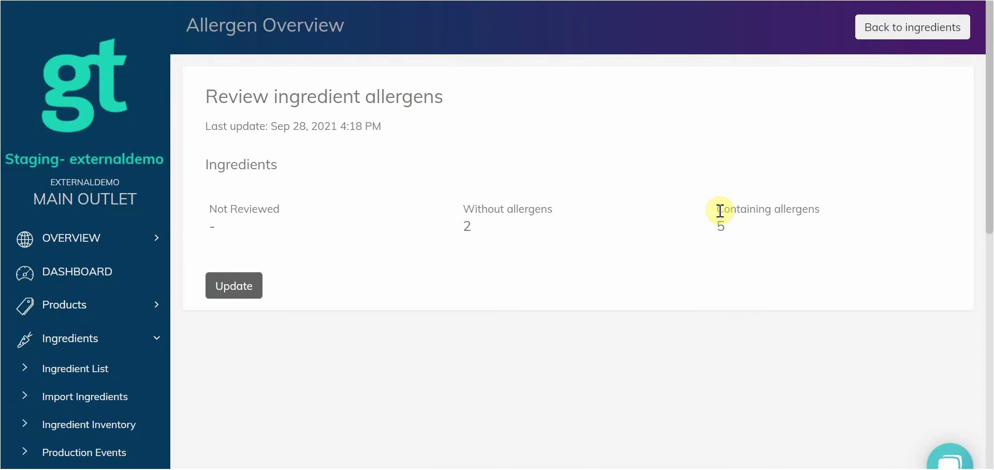
drag(720, 211, 842, 218)
click(839, 213)
click(234, 286)
Tick cereals with gluten, crustaceans and fish for Burger, leaving Cheese allergen-free
scroll(228, 269, down, 2)
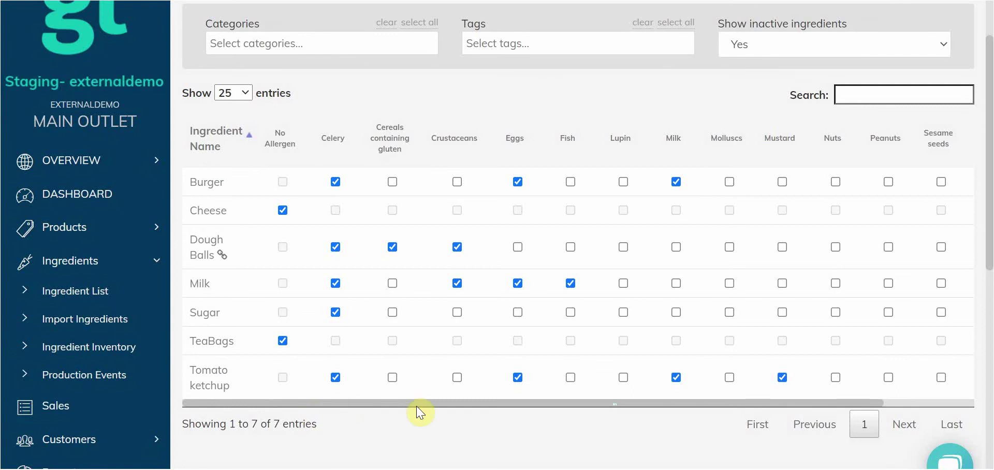
scroll(414, 411, right, 3)
scroll(352, 431, left, 3)
click(394, 182)
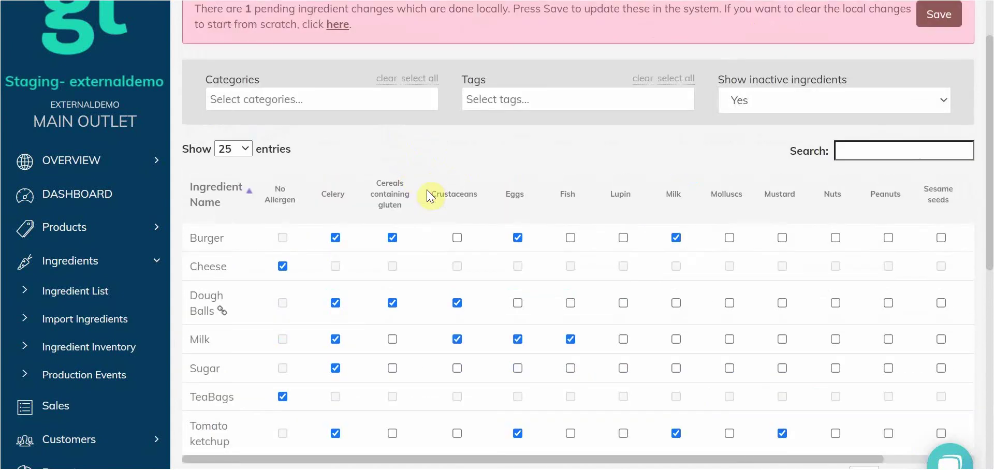
click(457, 237)
click(570, 238)
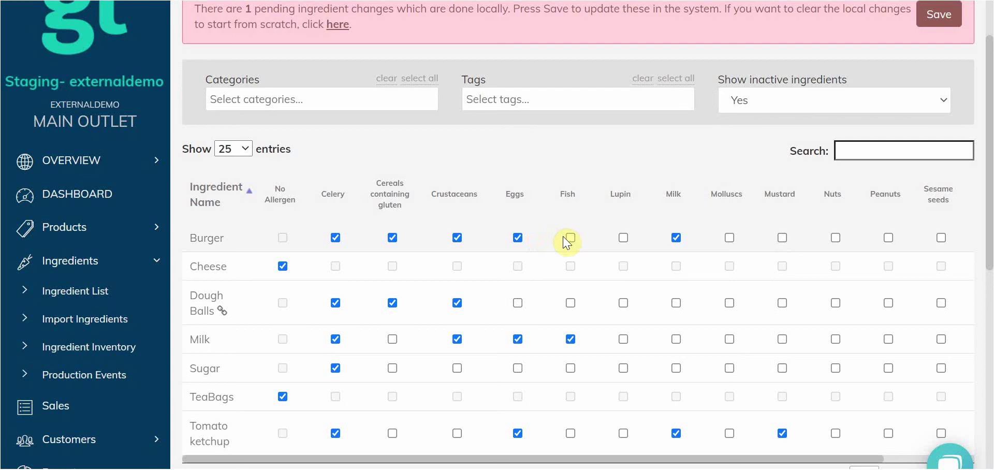
click(283, 266)
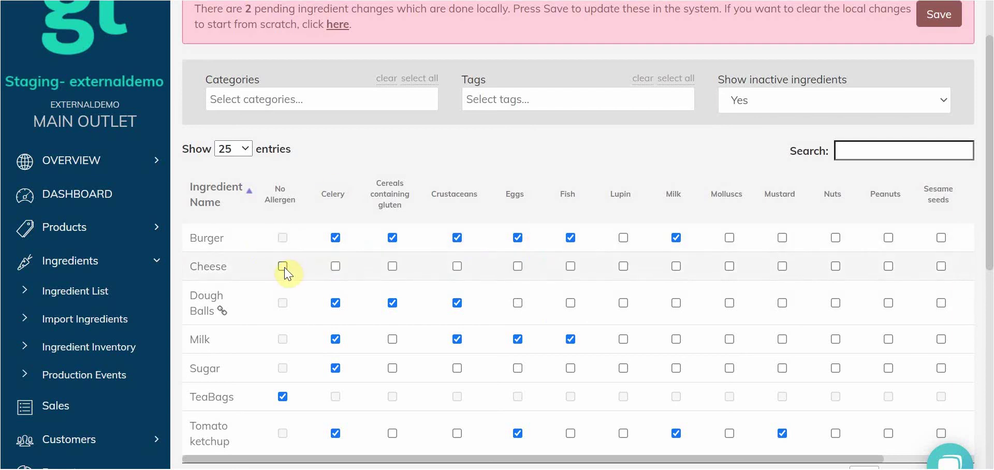
click(283, 266)
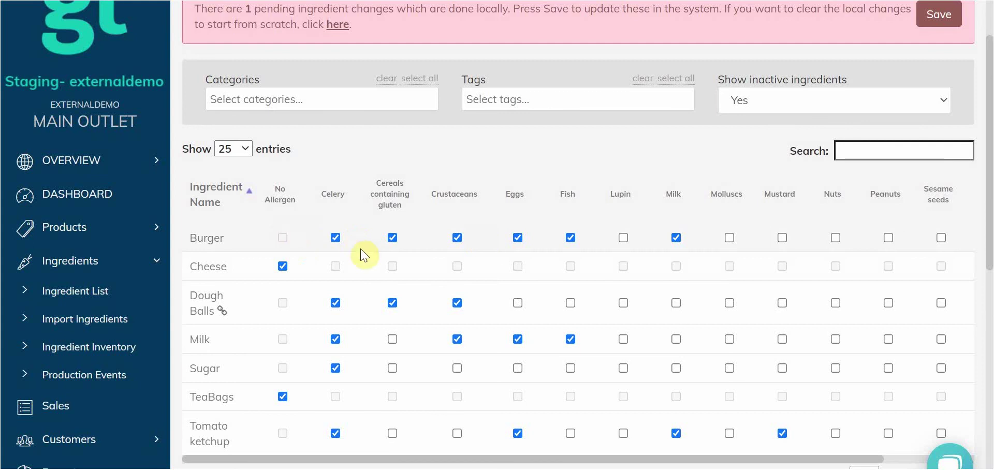
Clear all of Burger's allergens, mark it No Allergen, and save the change
click(335, 238)
click(393, 238)
click(457, 238)
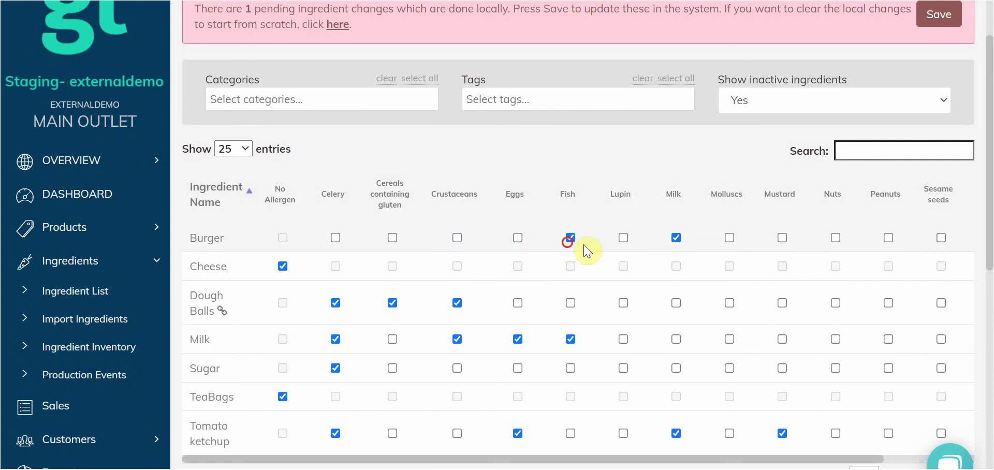
click(675, 238)
click(571, 238)
click(283, 237)
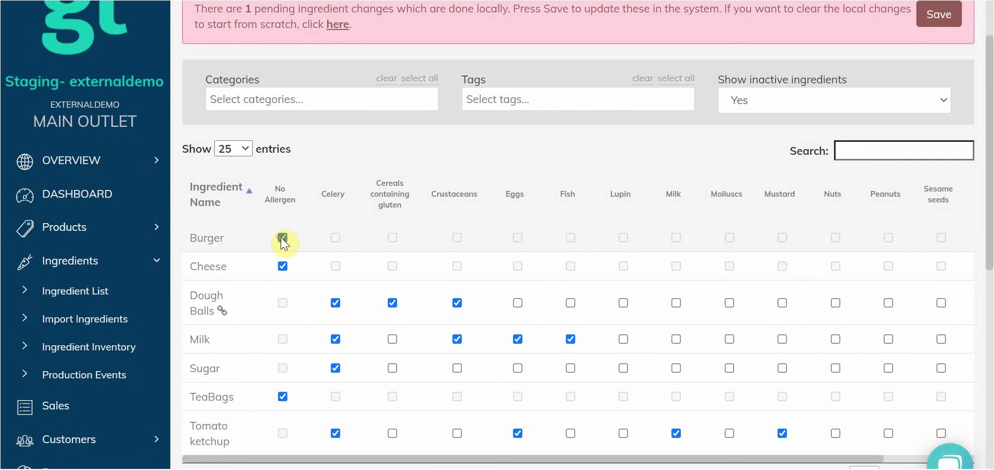
scroll(228, 243, up, 1)
scroll(742, 155, down, 1)
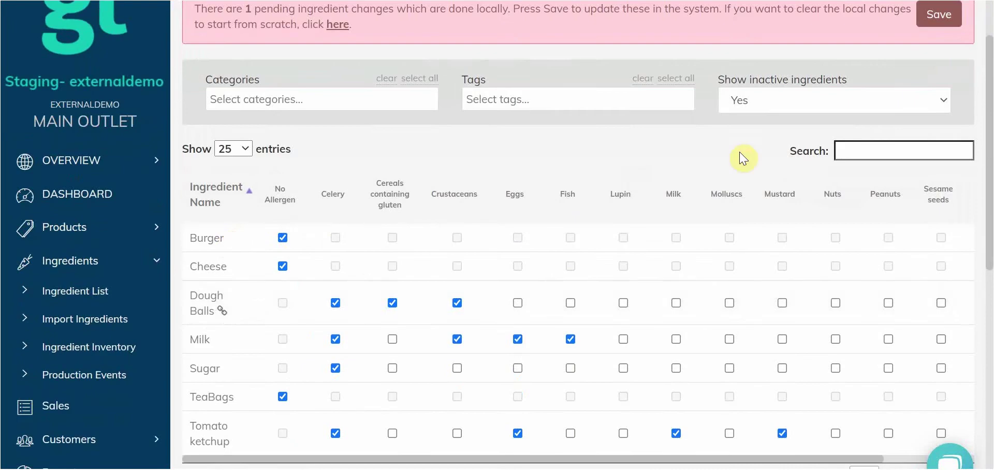
scroll(732, 147, up, 2)
click(935, 103)
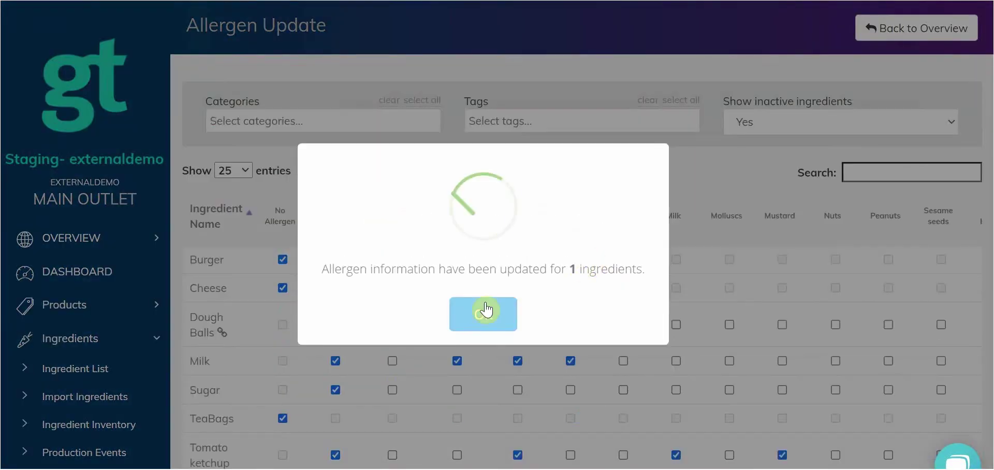
Add cereals containing gluten to Milk's allergens, save, and return to the Ingredient List
click(484, 312)
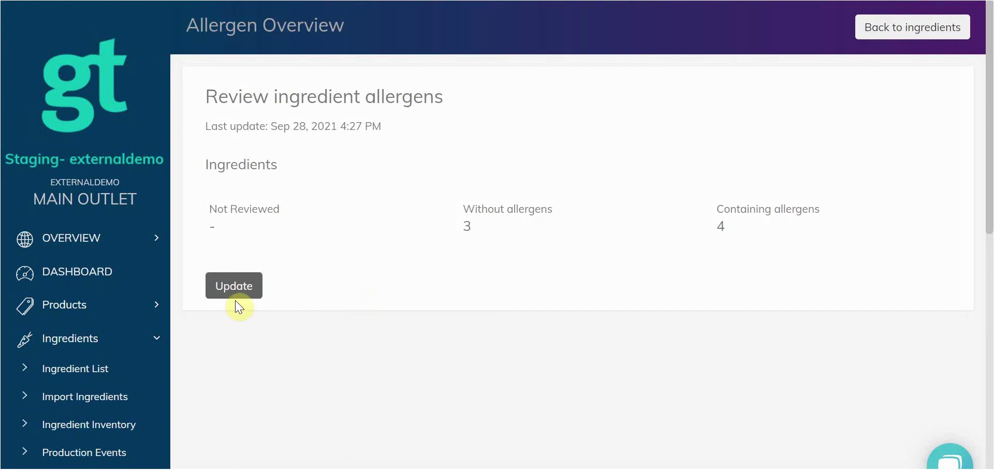
click(249, 290)
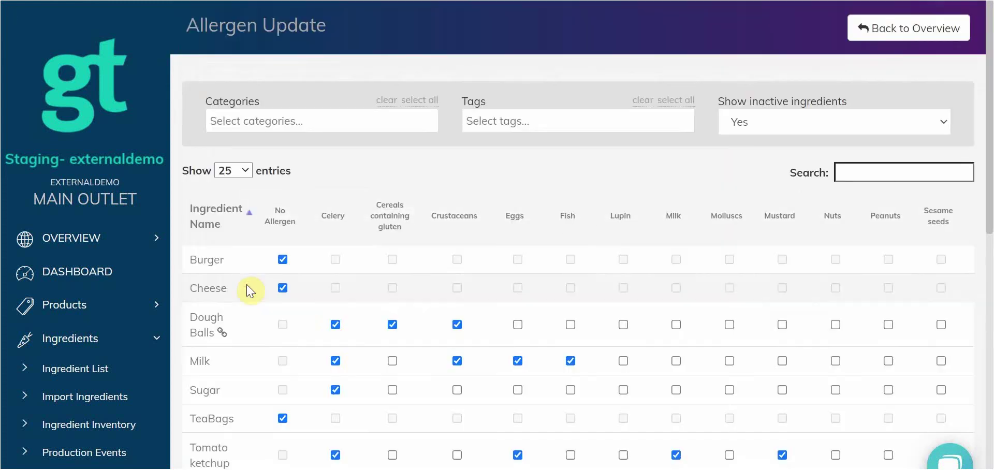
click(389, 361)
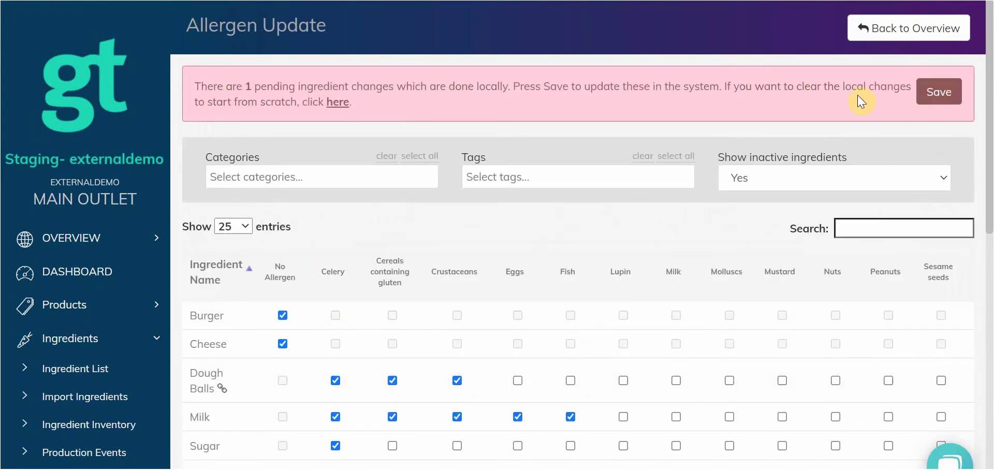
click(940, 95)
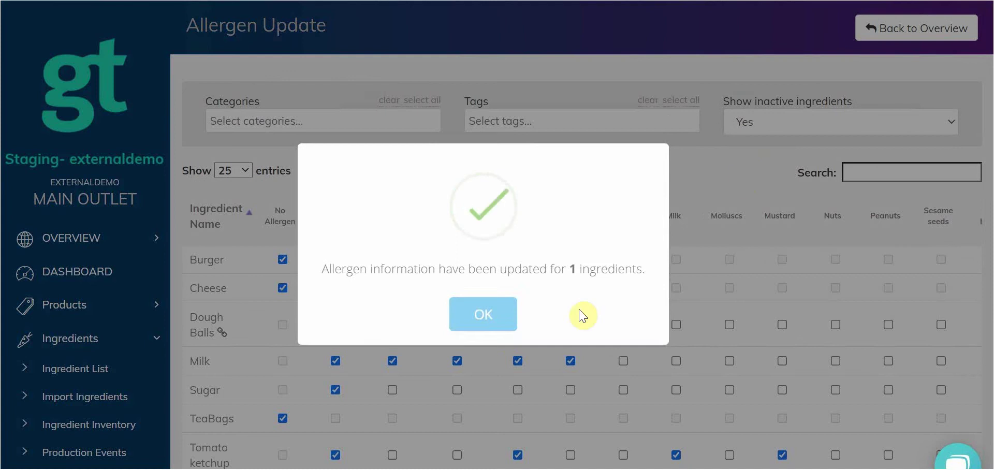
click(498, 326)
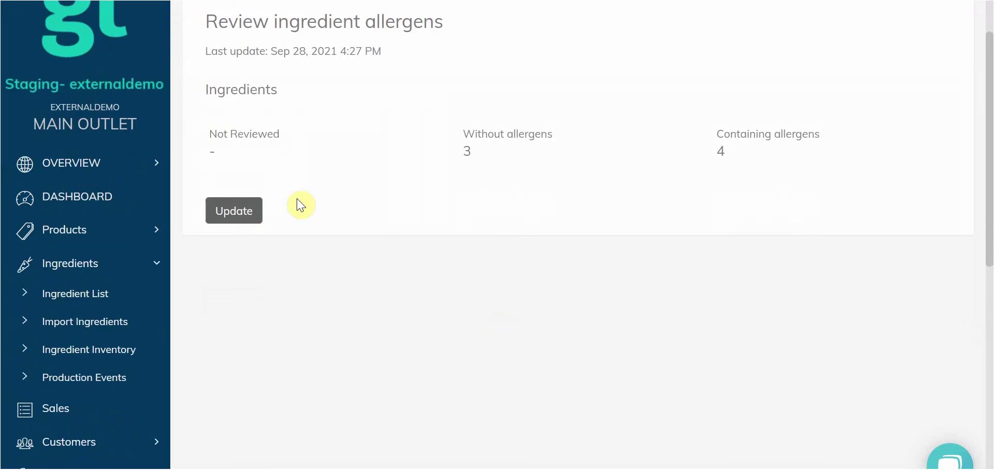
click(56, 292)
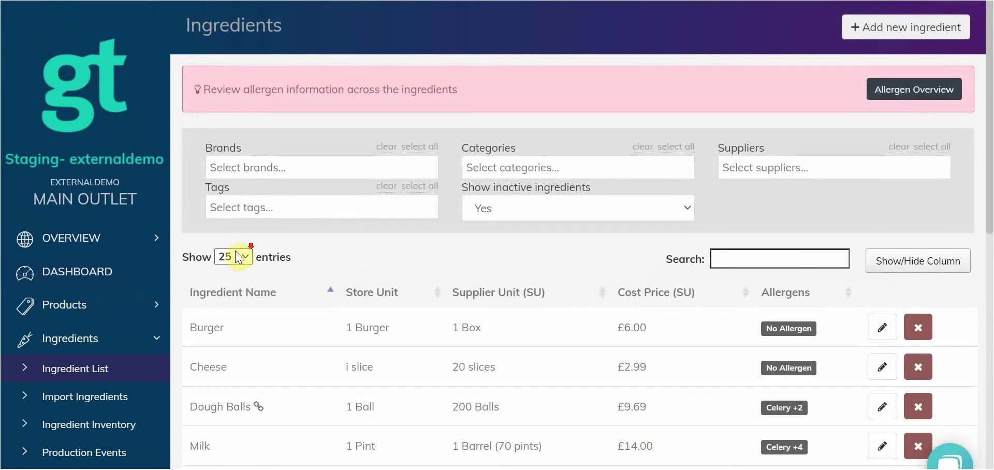
scroll(233, 258, down, 2)
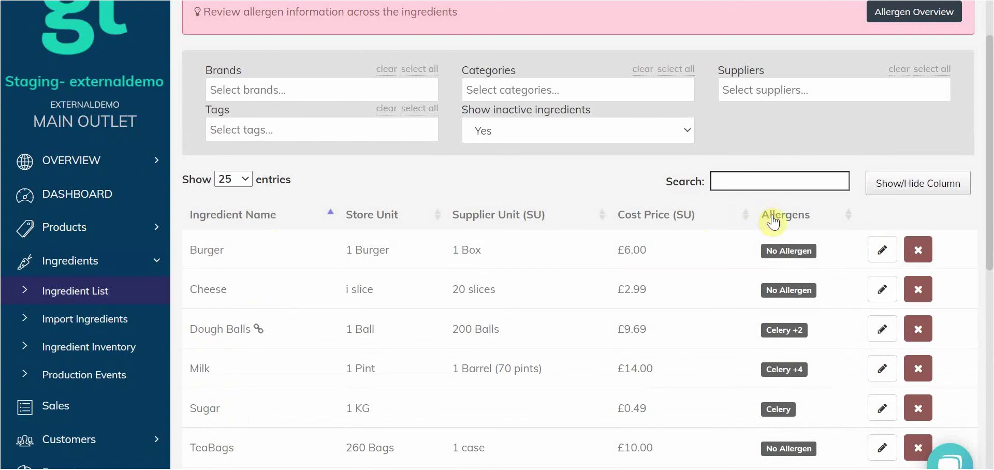
click(785, 333)
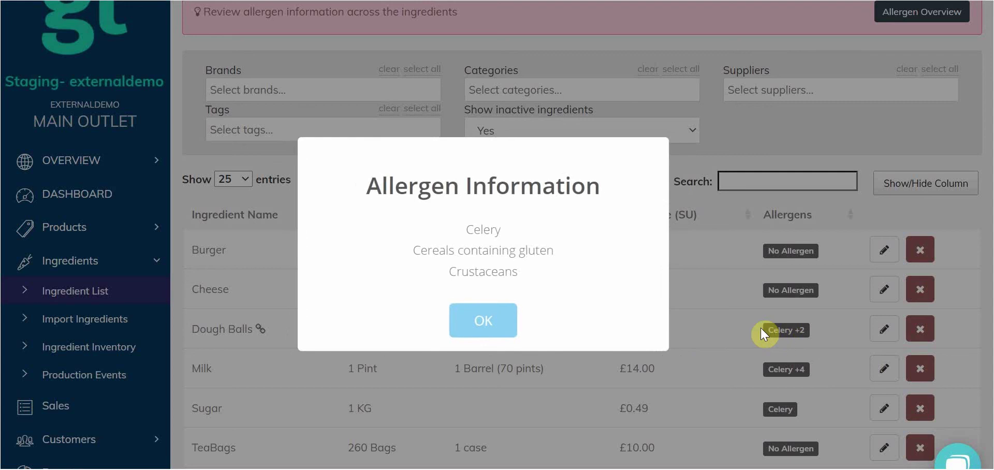
click(469, 324)
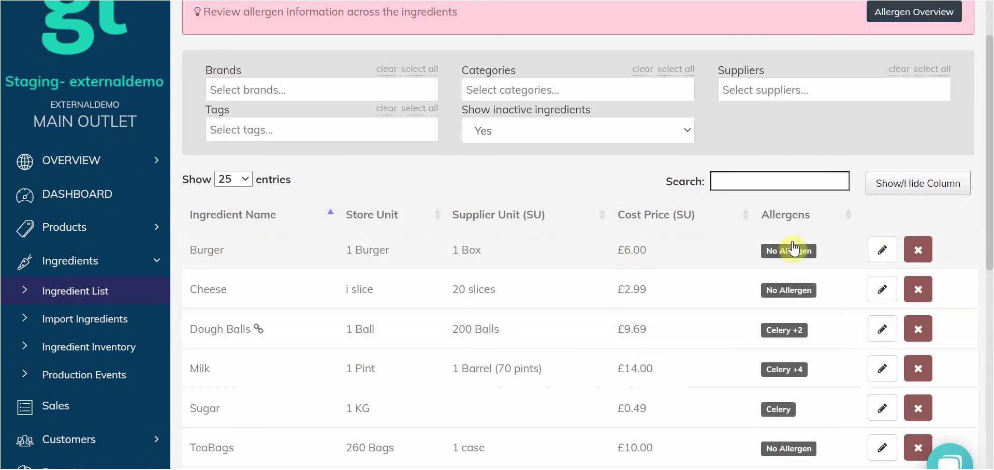
Replace Burger's No allergens flag with Celery, Eggs, Milk and Nuts and submit
click(876, 250)
scroll(473, 248, down, 2)
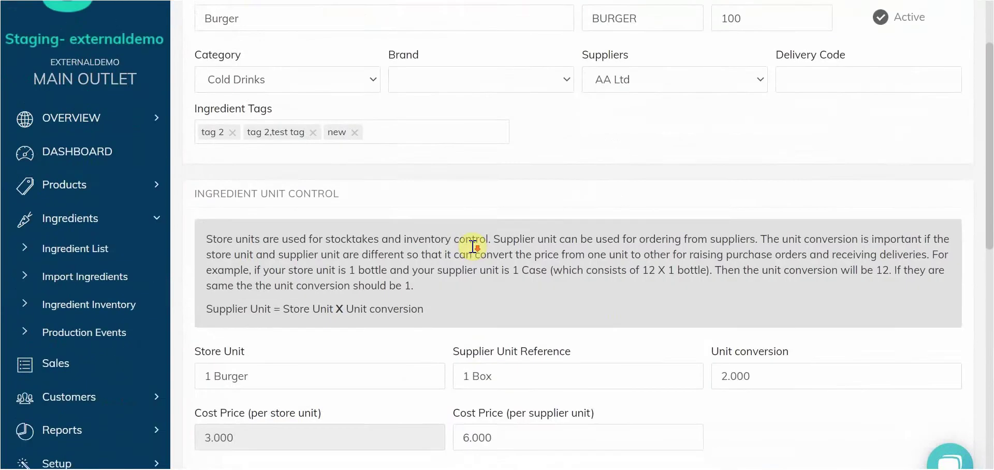
scroll(471, 246, down, 3)
scroll(468, 247, down, 4)
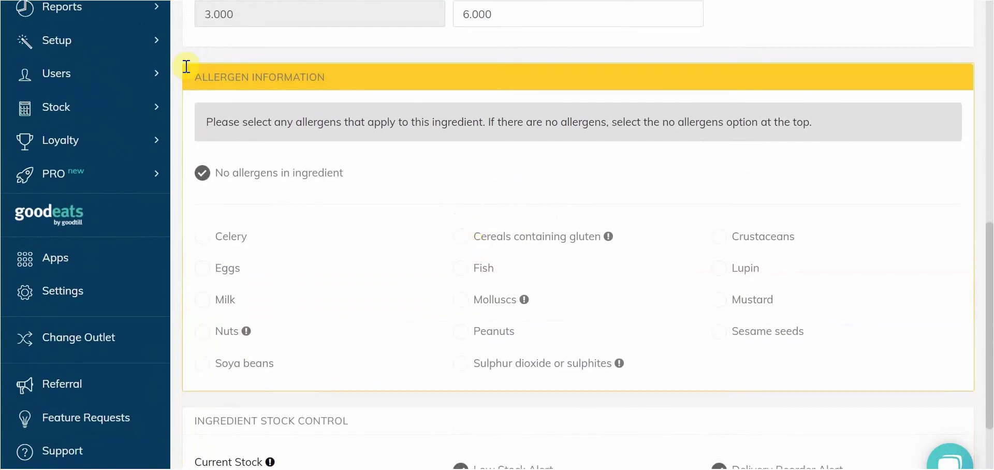
drag(197, 78, 334, 76)
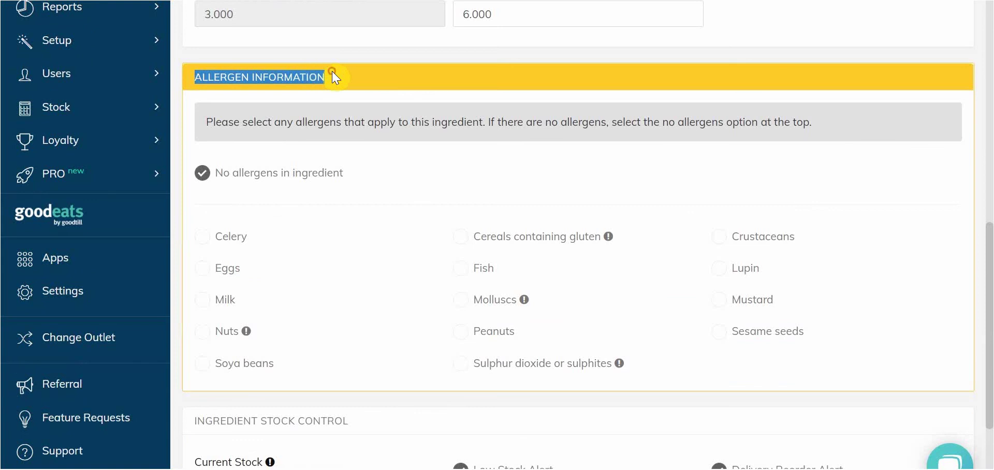
click(351, 127)
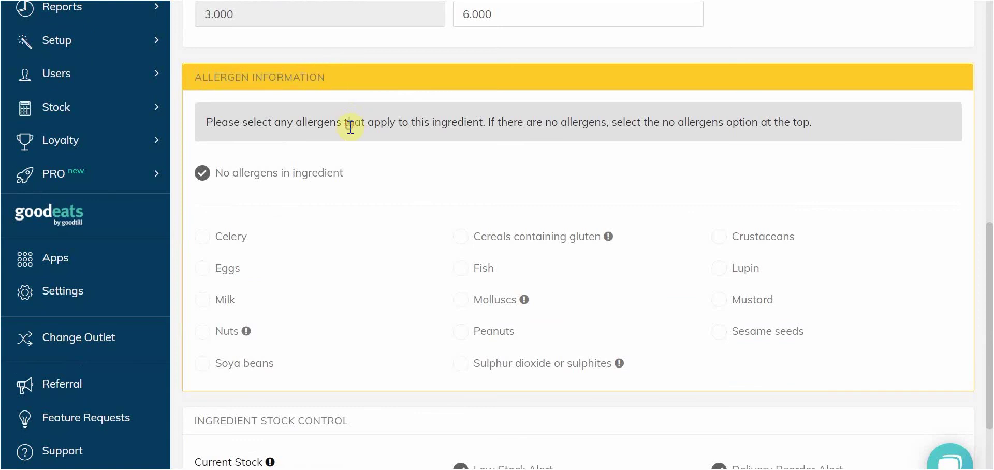
click(202, 173)
click(212, 238)
click(206, 267)
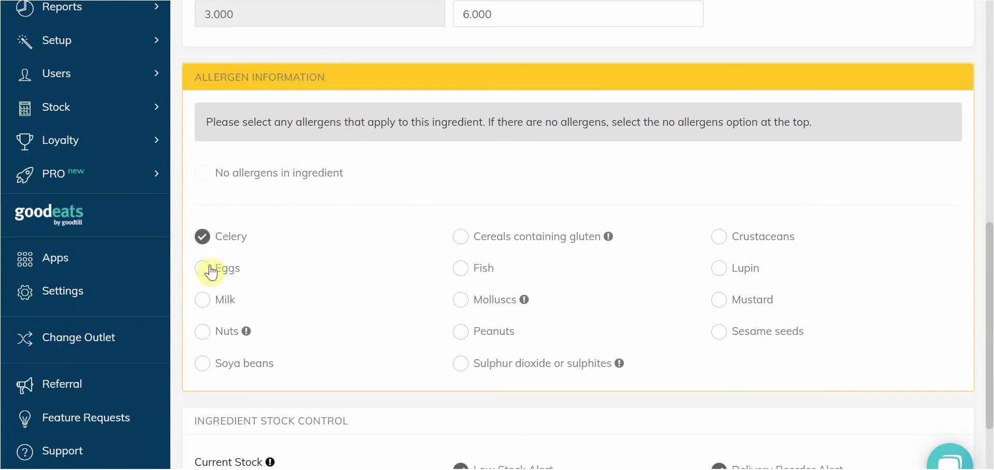
click(202, 299)
click(207, 341)
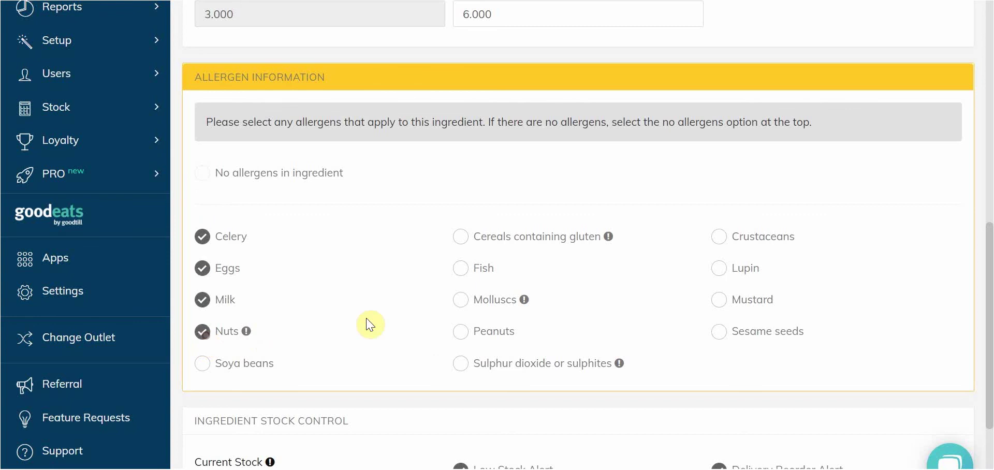
scroll(259, 335, down, 3)
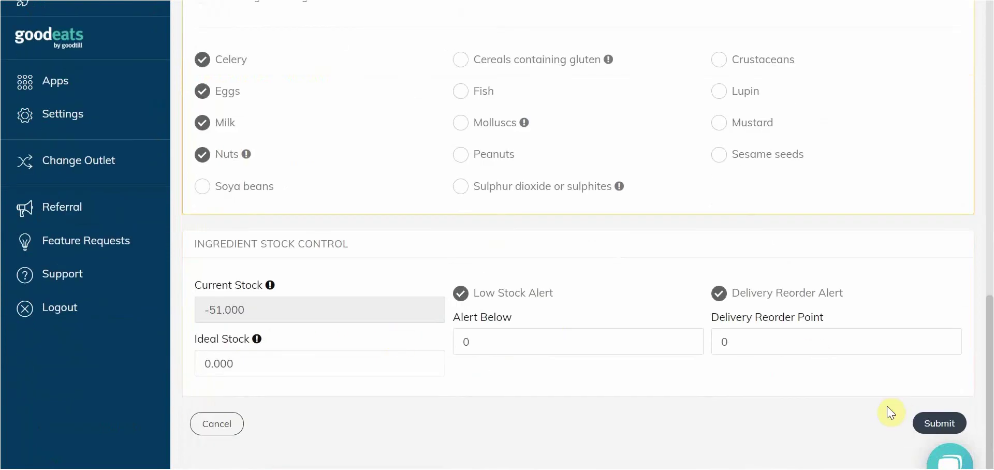
click(934, 422)
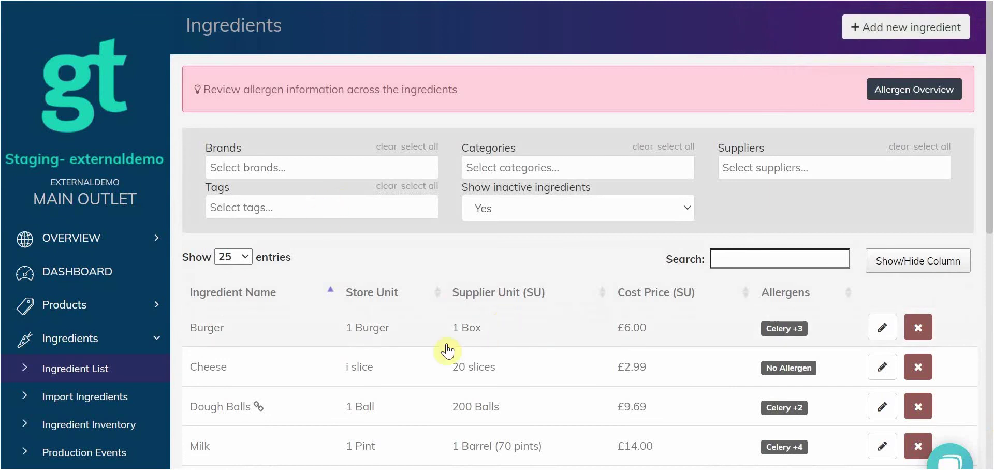
Open Burger's detail page and review products using it, like 1a Burger and Latte large
click(260, 339)
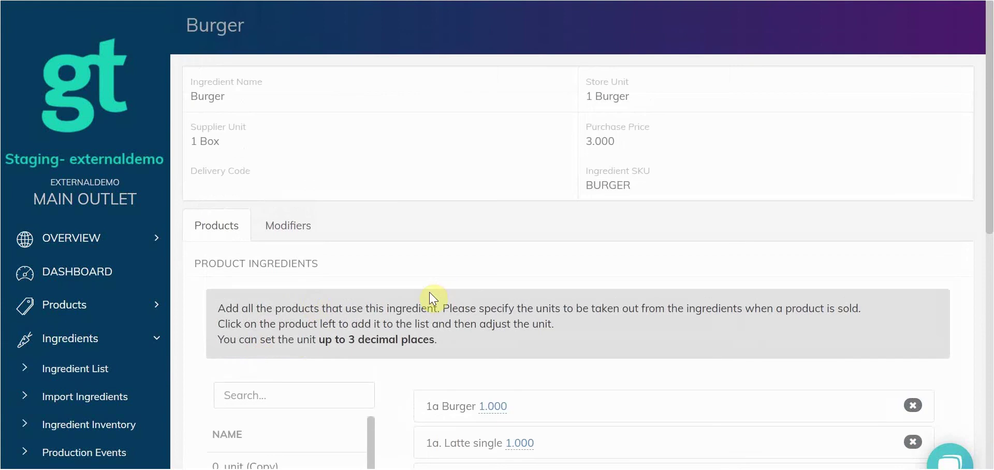
scroll(433, 300, down, 3)
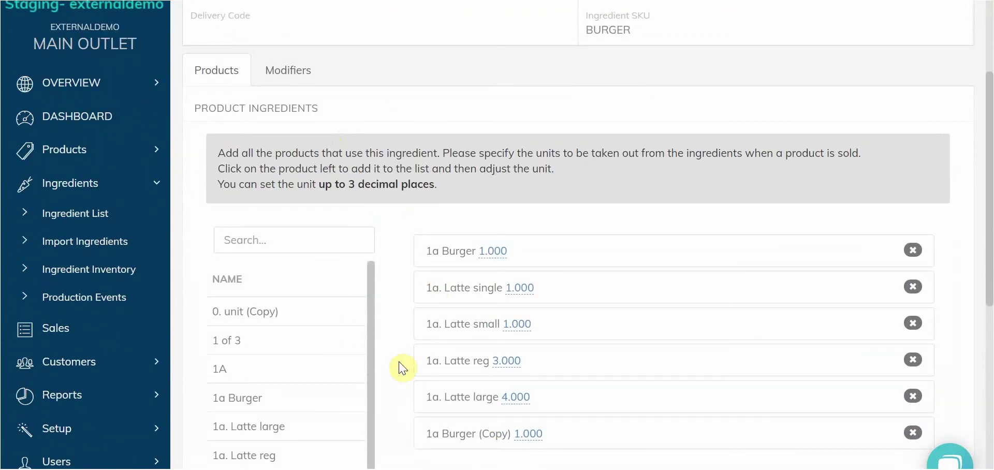
scroll(381, 359, up, 3)
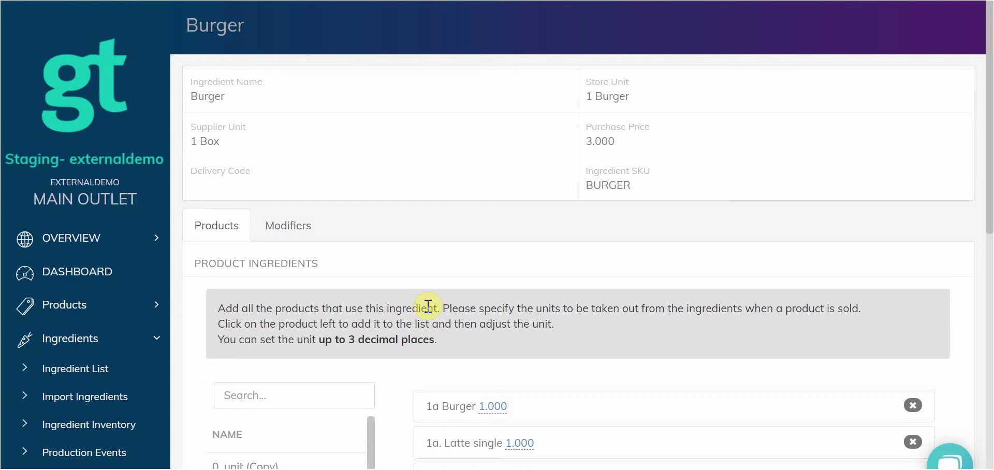